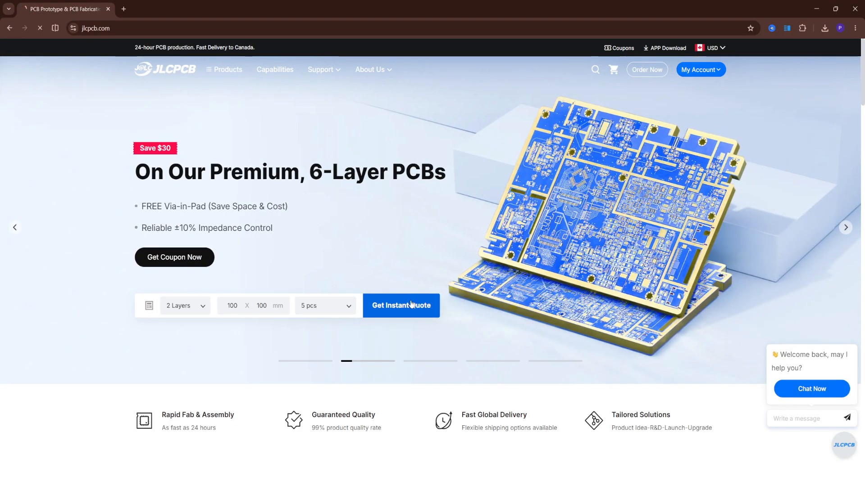
# Start an instant quote for a 2-layer, 100 x 100 mm, 5-piece order and upload the "Gerber file" archive from the Dron folder.
pyautogui.click(412, 304)
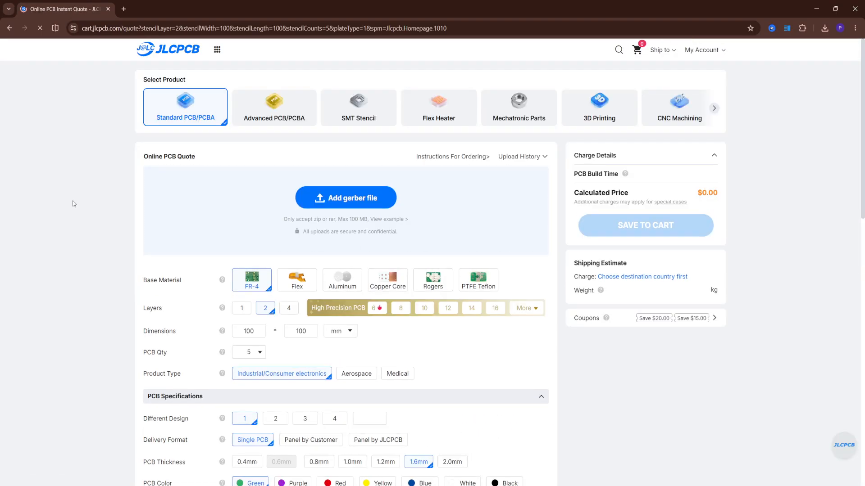
pyautogui.click(368, 200)
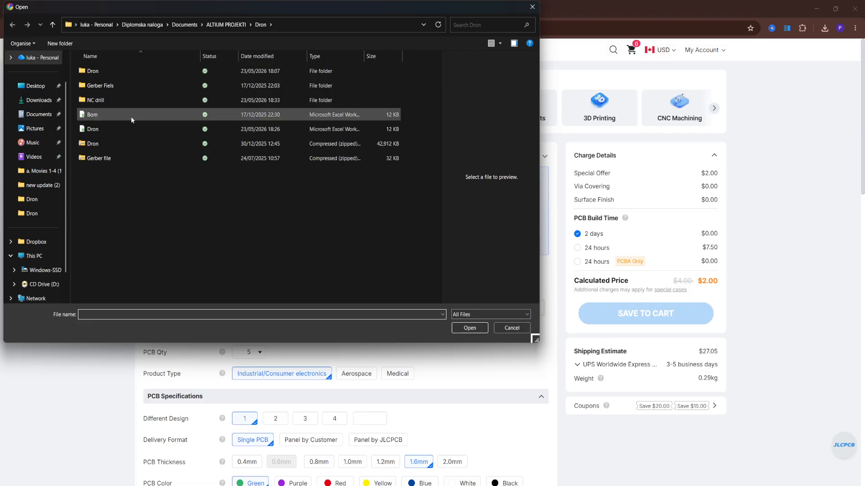
pyautogui.doubleClick(116, 86)
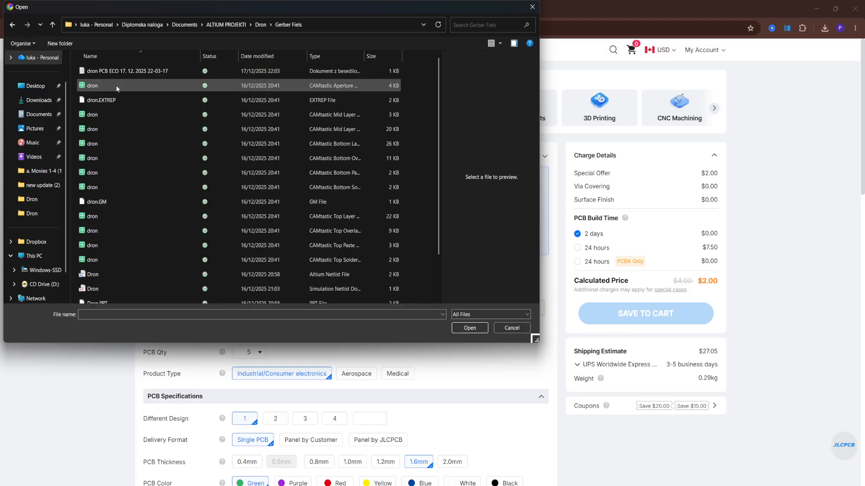
pyautogui.hotkey('alt', 'Left')
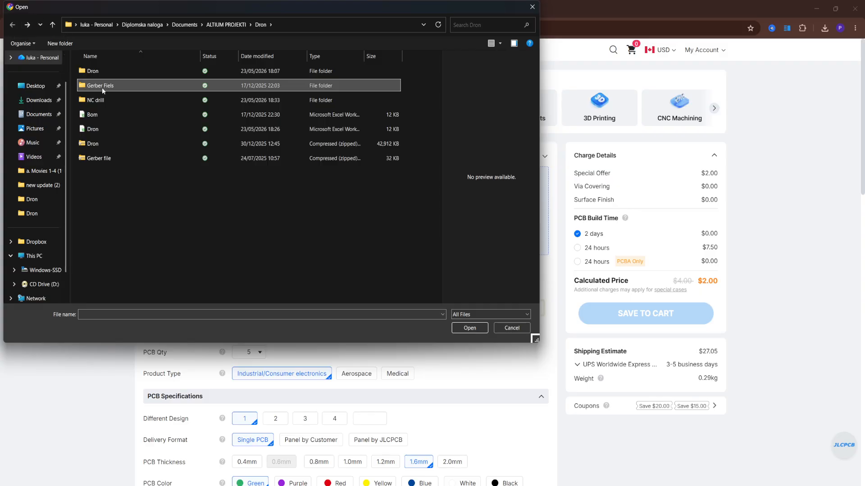
pyautogui.click(104, 159)
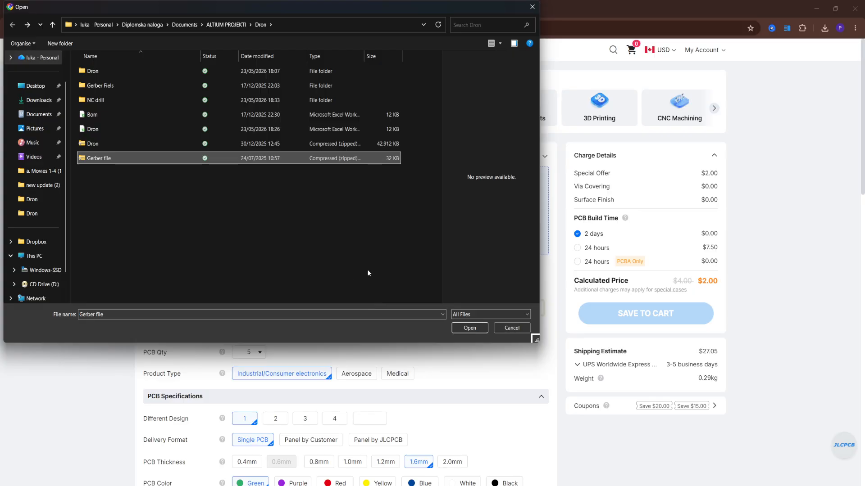
pyautogui.click(471, 328)
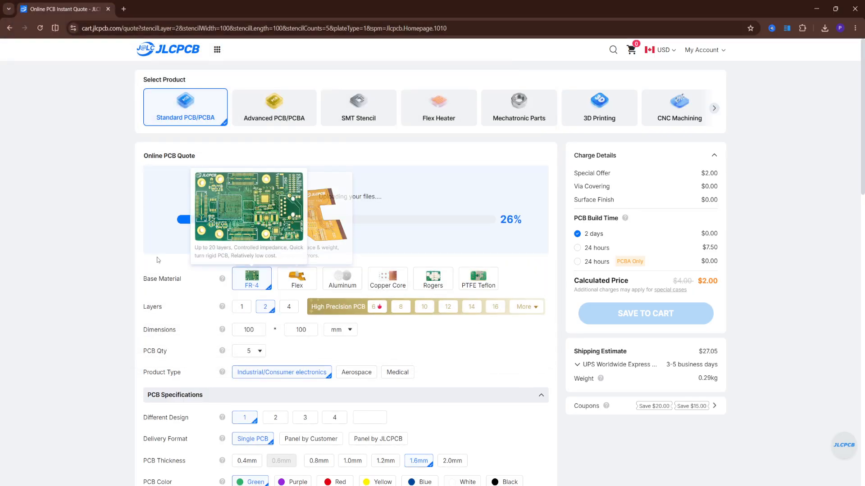
# Try to set the PCB thickness to 1.2mm in the PCB specifications.
pyautogui.scroll(-1, 101, 207)
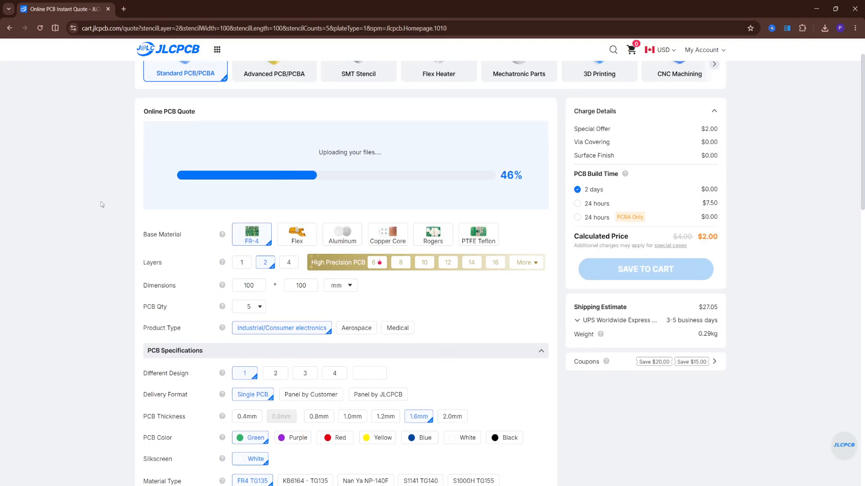
pyautogui.scroll(-2, 249, 233)
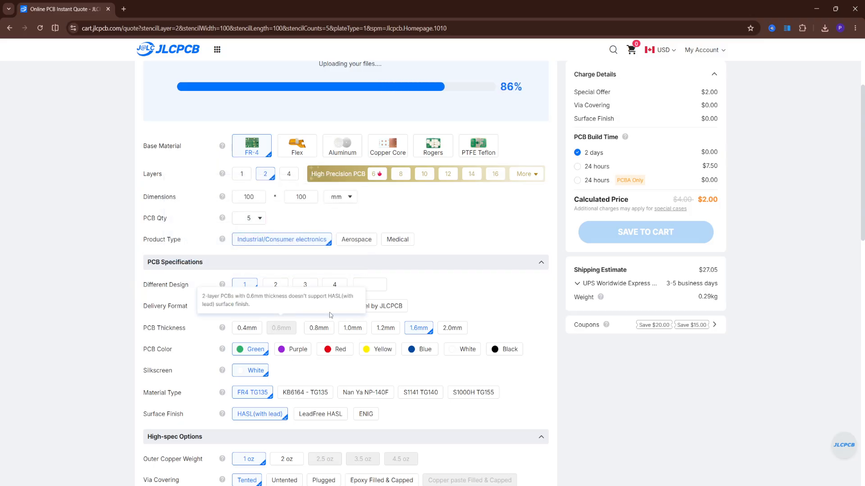
pyautogui.click(385, 328)
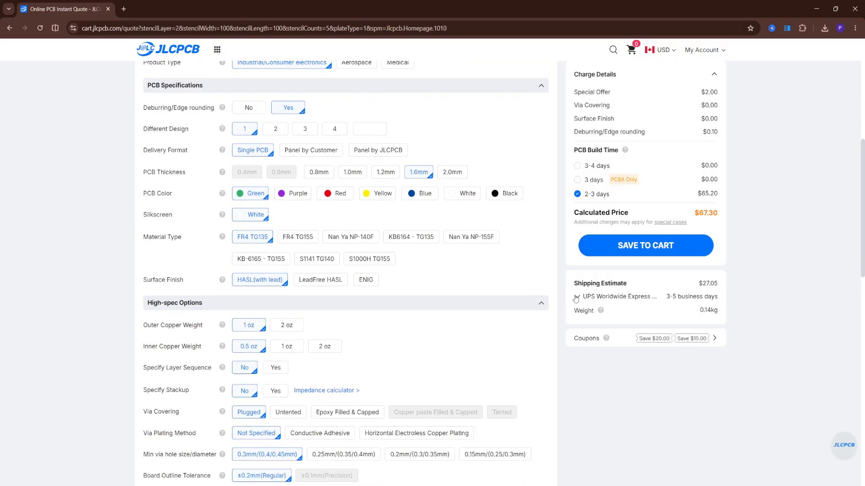
# Choose Global Standard Direct Line as the shipping method for delivery to Canada.
pyautogui.click(580, 299)
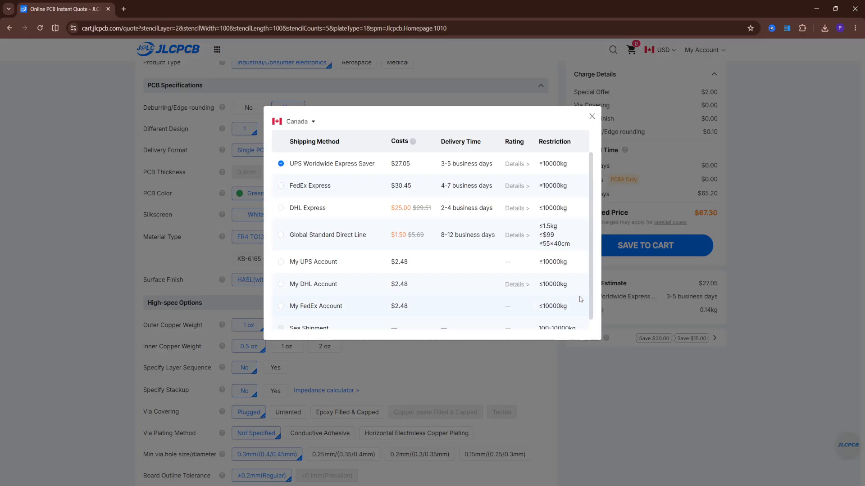
pyautogui.click(280, 235)
# Review the uploaded board's preview, base settings, PCB specifications and high-spec options in the quote.
pyautogui.scroll(-6, 356, 275)
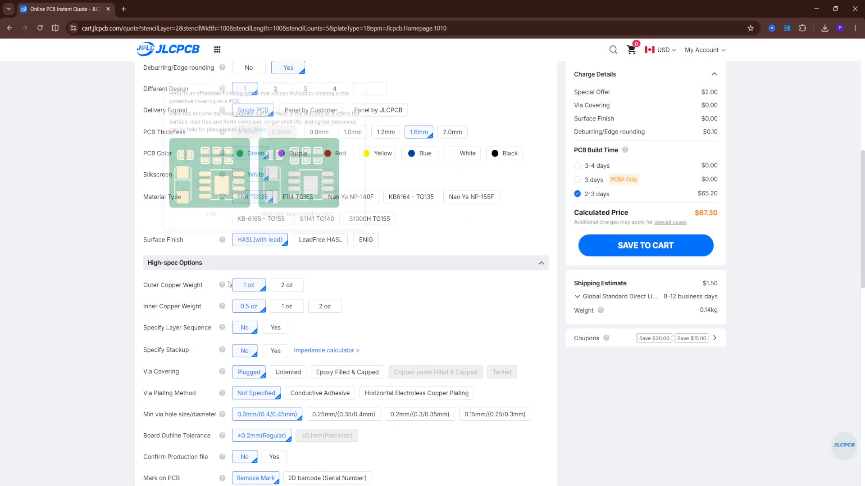
pyautogui.scroll(5, 356, 275)
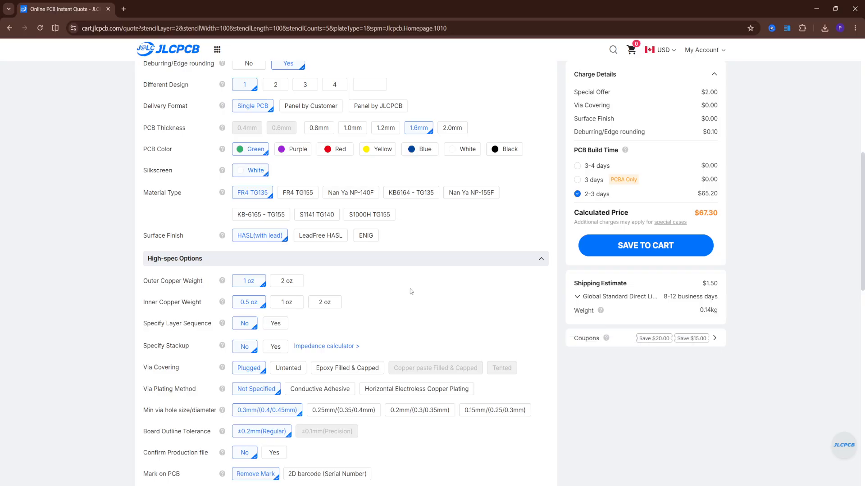
pyautogui.scroll(-1, 402, 287)
pyautogui.scroll(10, 402, 287)
pyautogui.moveTo(401, 292)
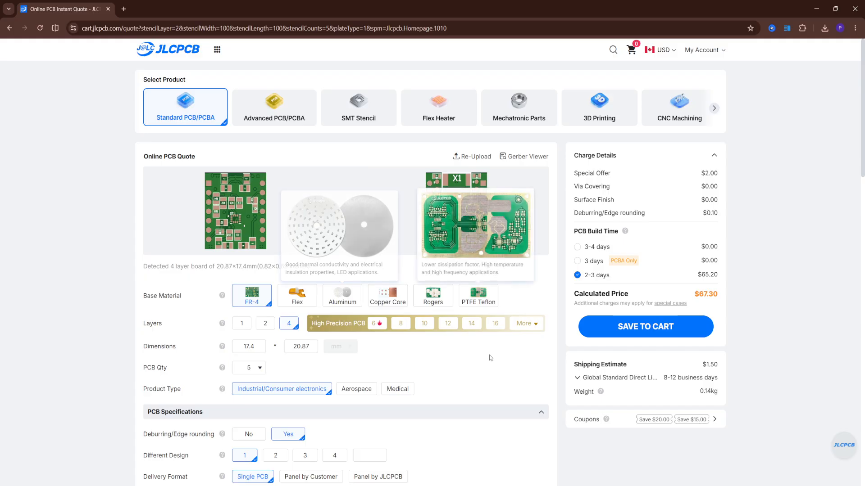
pyautogui.scroll(-2, 425, 356)
pyautogui.scroll(-8, 425, 356)
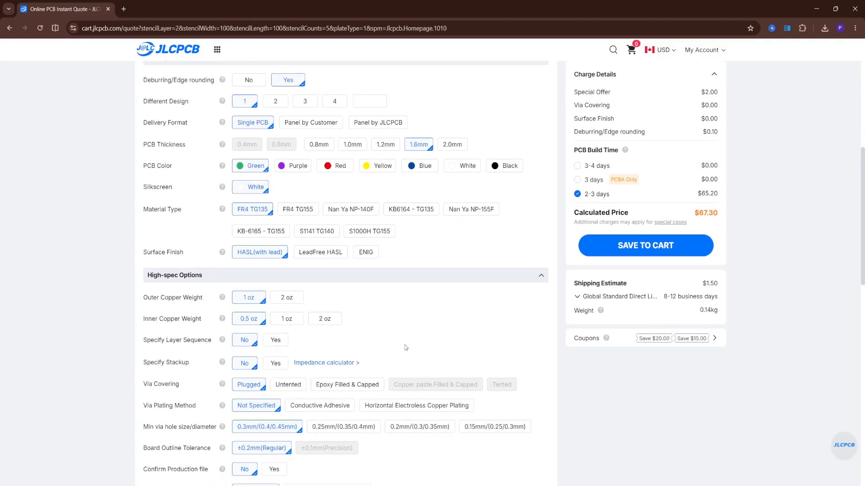
pyautogui.scroll(-10, 396, 343)
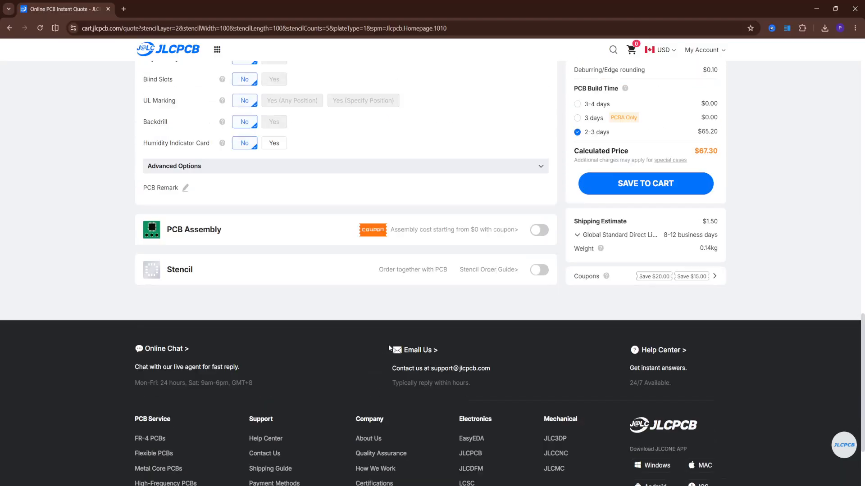
# Enable PCB Assembly for the board order.
pyautogui.scroll(3, 390, 346)
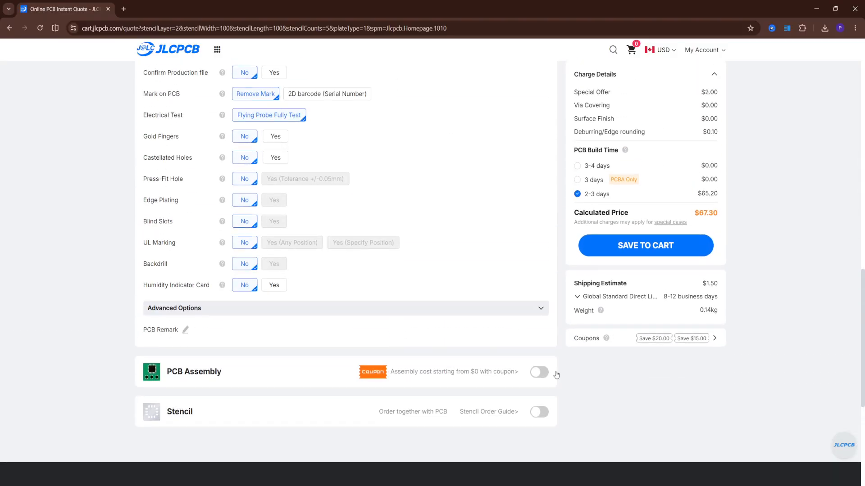
pyautogui.click(539, 373)
pyautogui.scroll(-8, 410, 312)
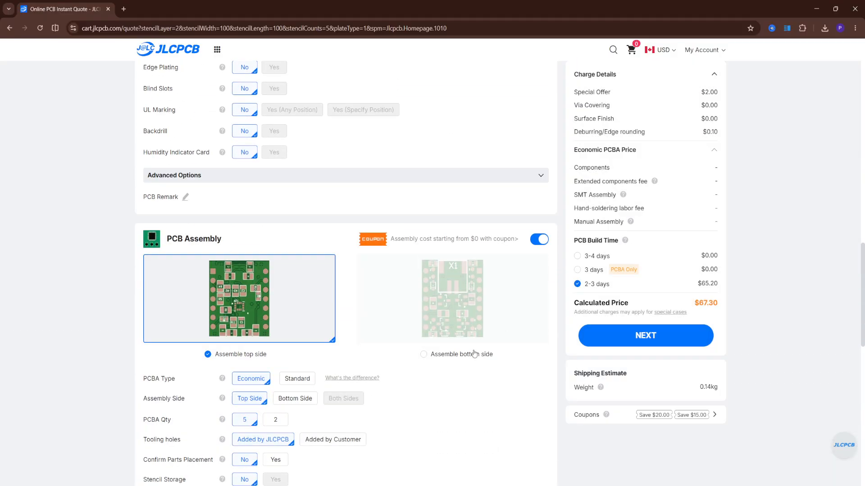
# Review the PCB assembly settings, including PCBA type, assembly side, quantity, parts selection and advanced options.
pyautogui.scroll(1, 410, 313)
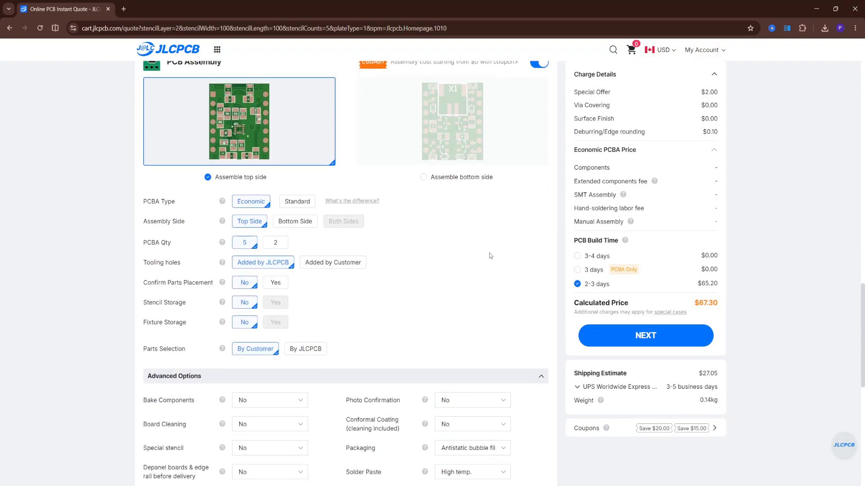
pyautogui.scroll(-2, 469, 237)
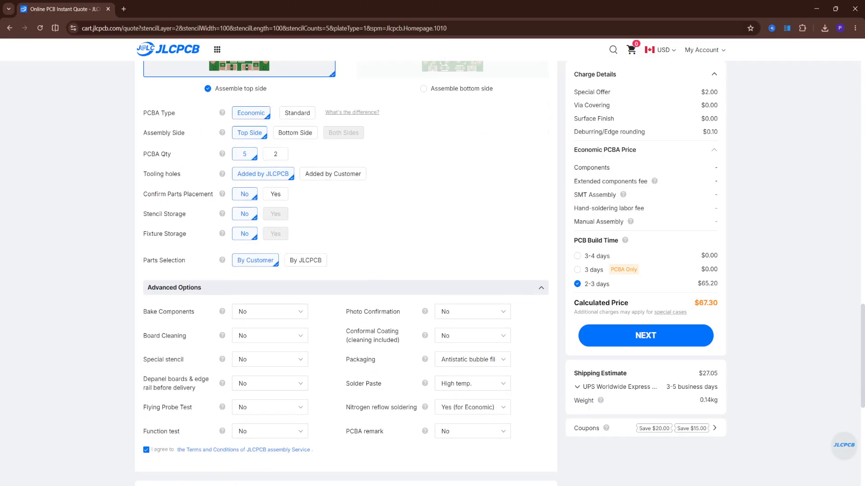
pyautogui.scroll(1, 487, 281)
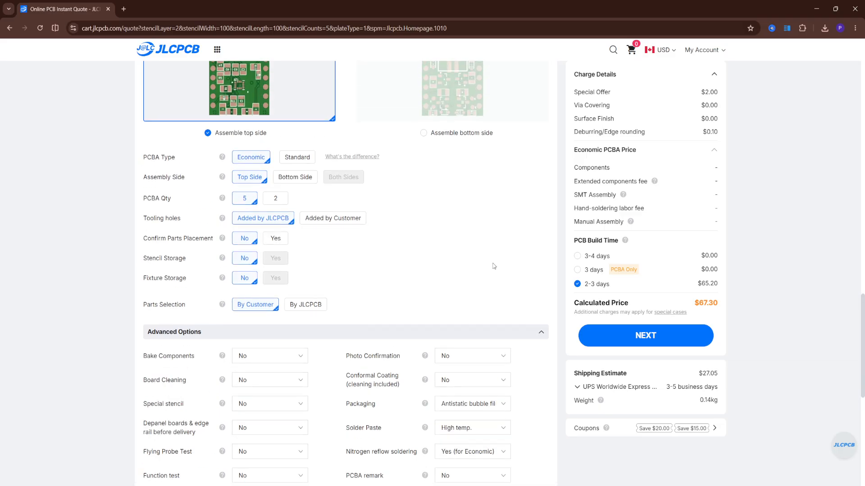
pyautogui.scroll(-1, 495, 259)
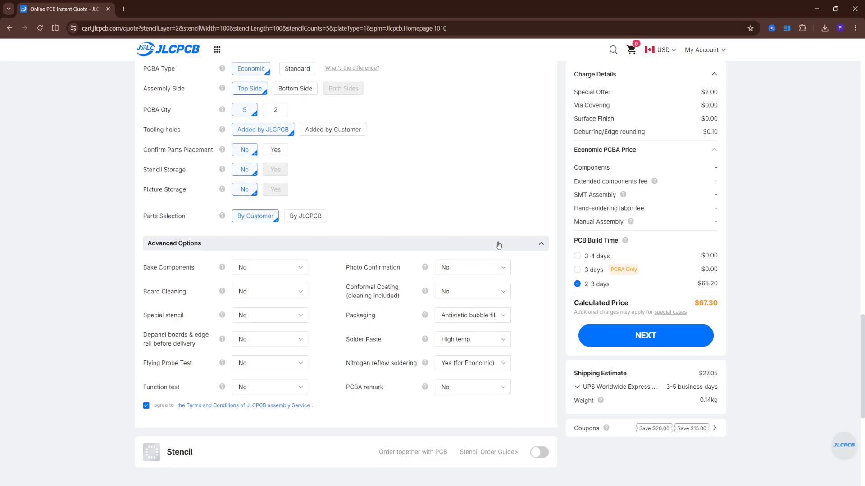
pyautogui.scroll(4, 498, 245)
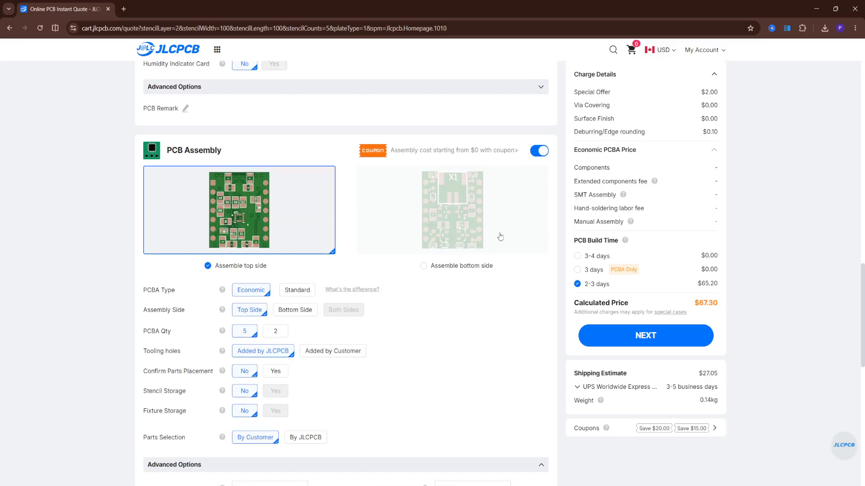
pyautogui.scroll(-1, 436, 323)
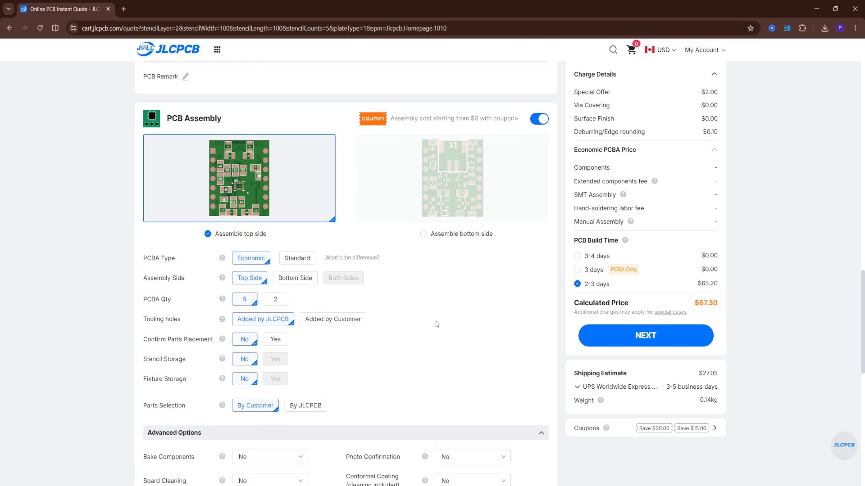
pyautogui.scroll(-1, 436, 321)
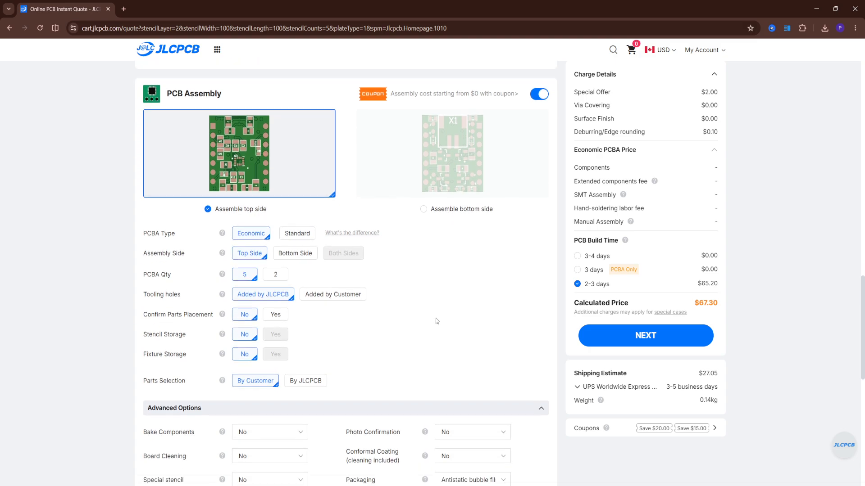
pyautogui.scroll(-4, 436, 319)
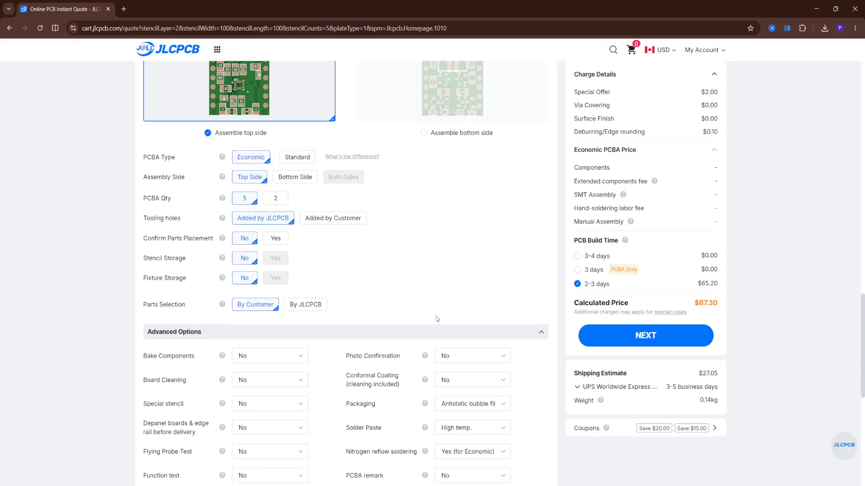
pyautogui.scroll(-1, 436, 319)
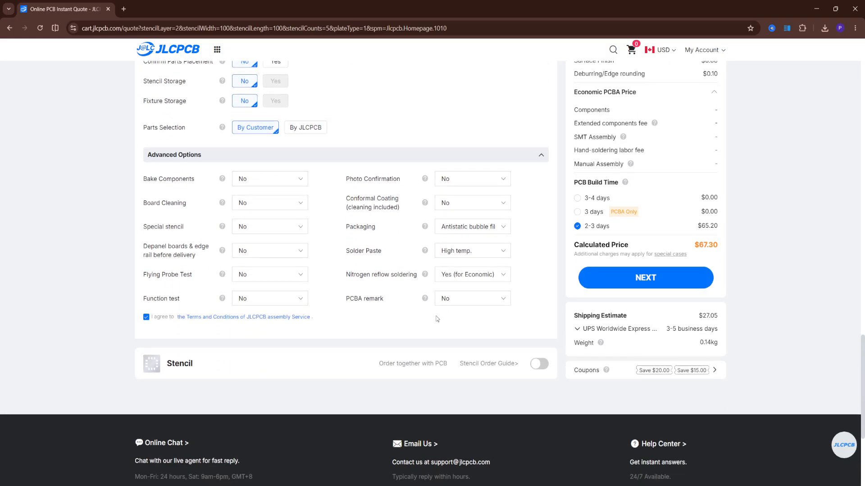
pyautogui.scroll(-1, 437, 318)
pyautogui.scroll(3, 442, 313)
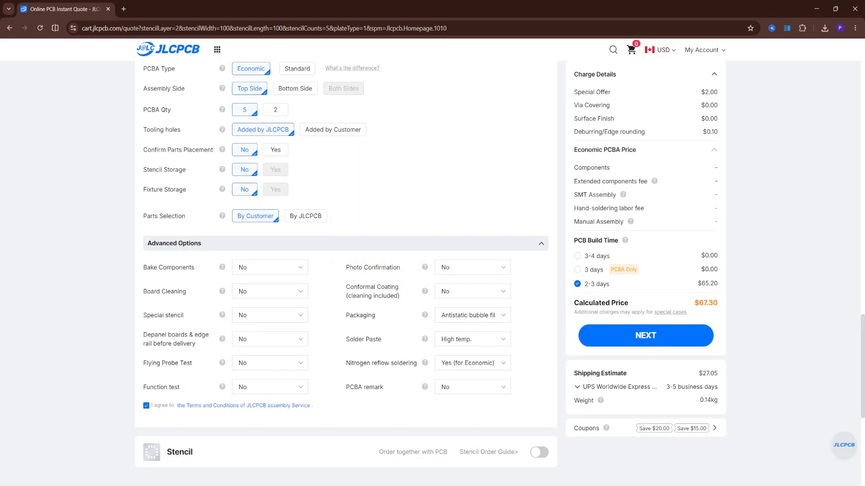
# Continue to the assembly order and switch the board preview to the bottom side and back to the top.
pyautogui.click(682, 330)
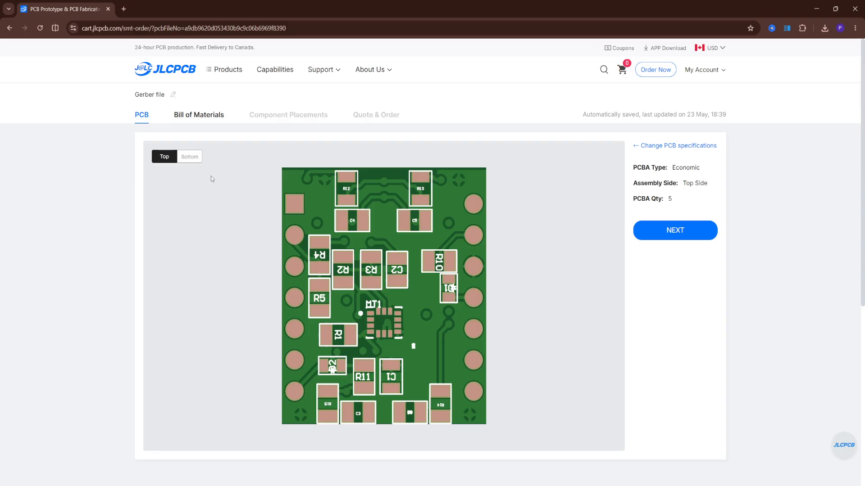
pyautogui.click(196, 157)
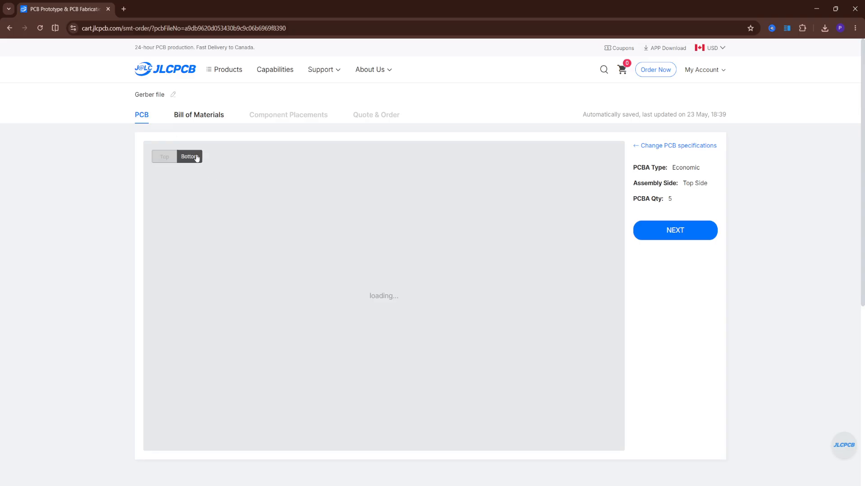
pyautogui.click(168, 156)
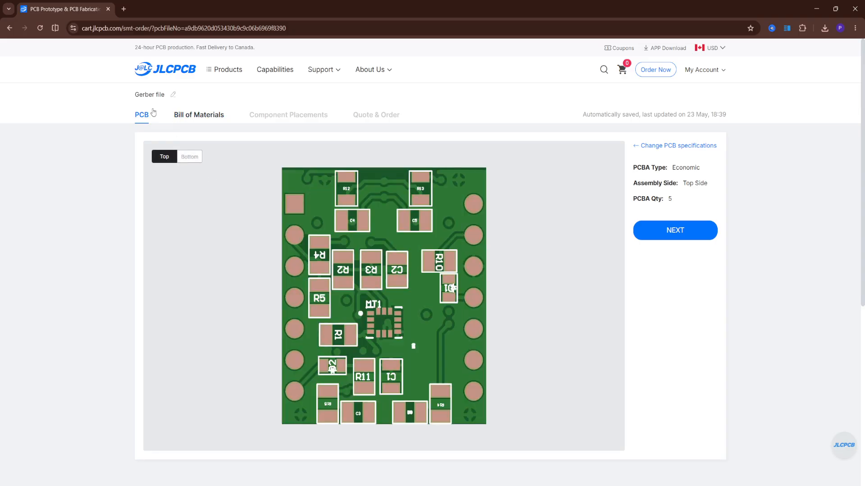
# Add the Bom spreadsheet from the Dron folder as the order's bill of materials file.
pyautogui.click(189, 118)
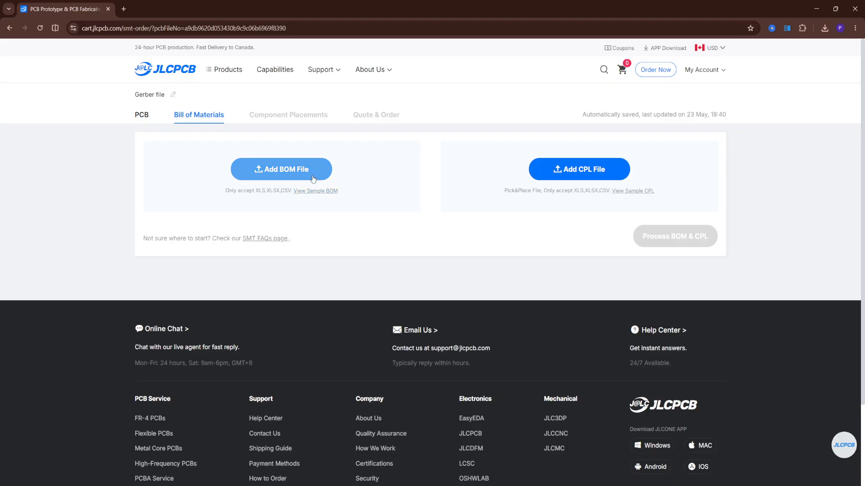
pyautogui.click(273, 170)
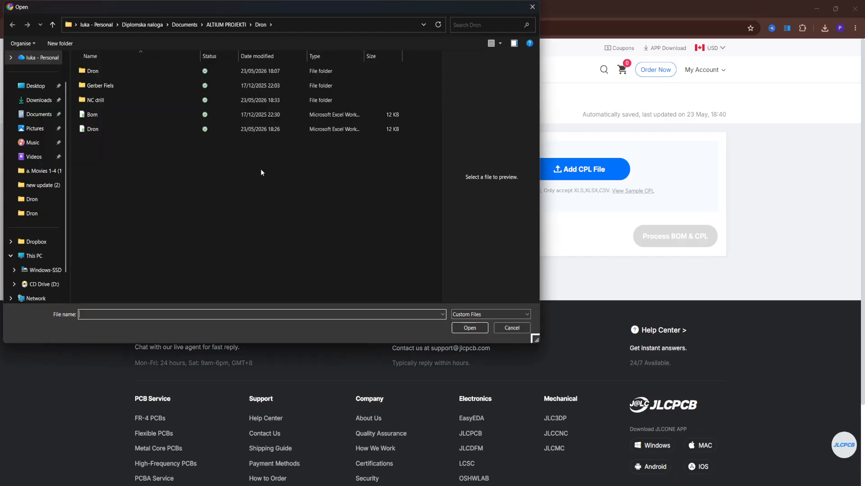
pyautogui.click(120, 115)
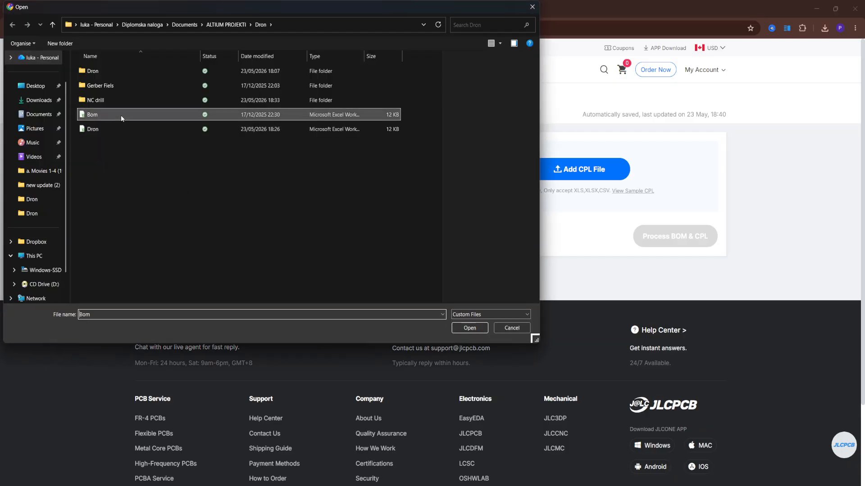
pyautogui.click(466, 329)
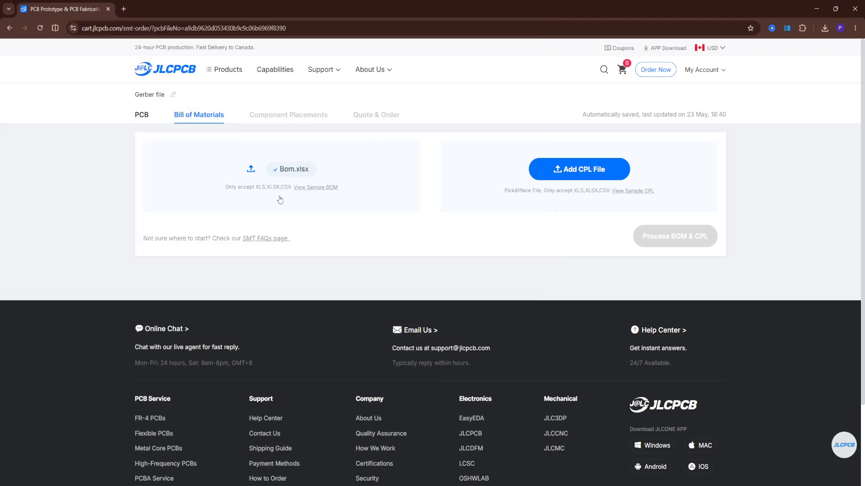
# Add the Pick Place for dron_eda file from the NC drill folder as the order's CPL file.
pyautogui.click(579, 169)
pyautogui.doubleClick(109, 100)
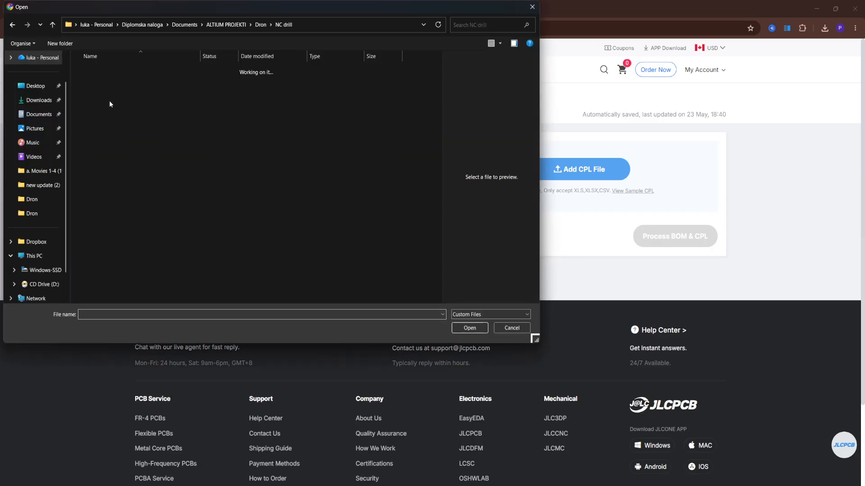
pyautogui.click(126, 73)
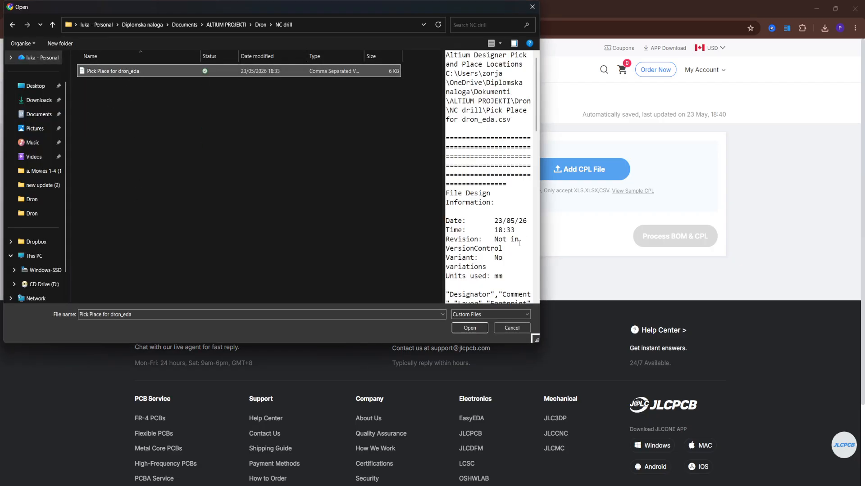
pyautogui.click(477, 329)
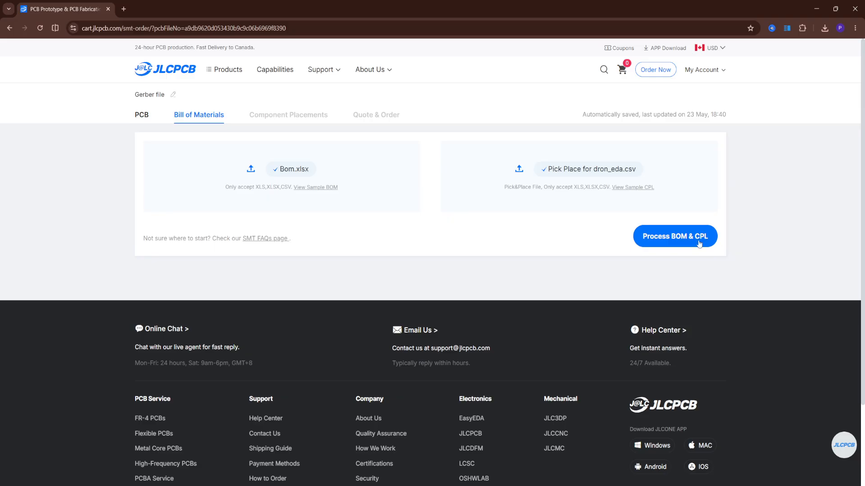
# Process the BOM and CPL files, continuing without re-uploading, and review the list of matched and unmatched parts.
pyautogui.click(682, 243)
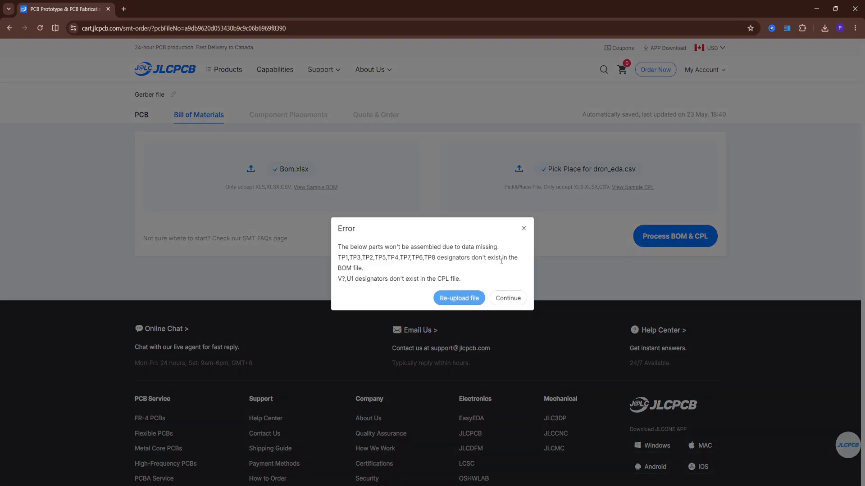
pyautogui.click(503, 305)
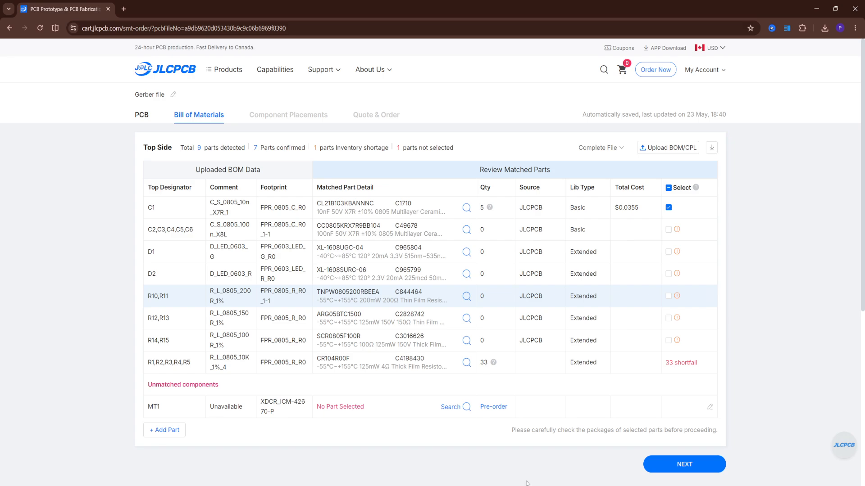
pyautogui.scroll(-1, 479, 252)
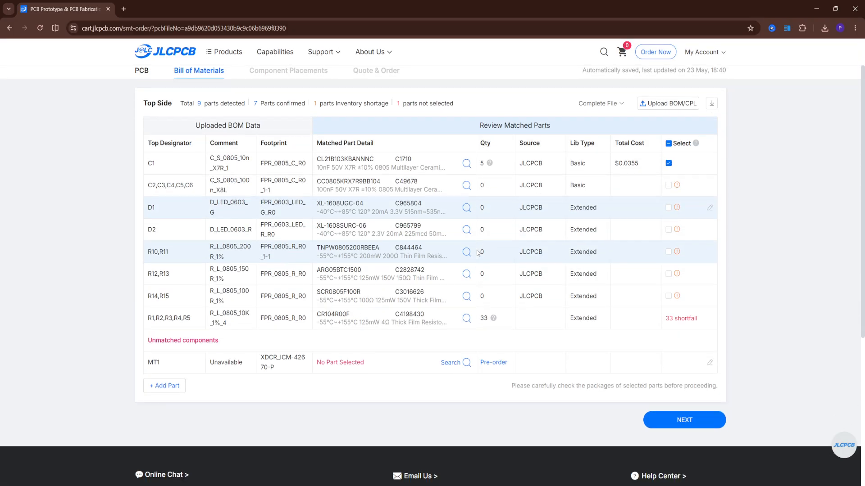
pyautogui.scroll(1, 479, 253)
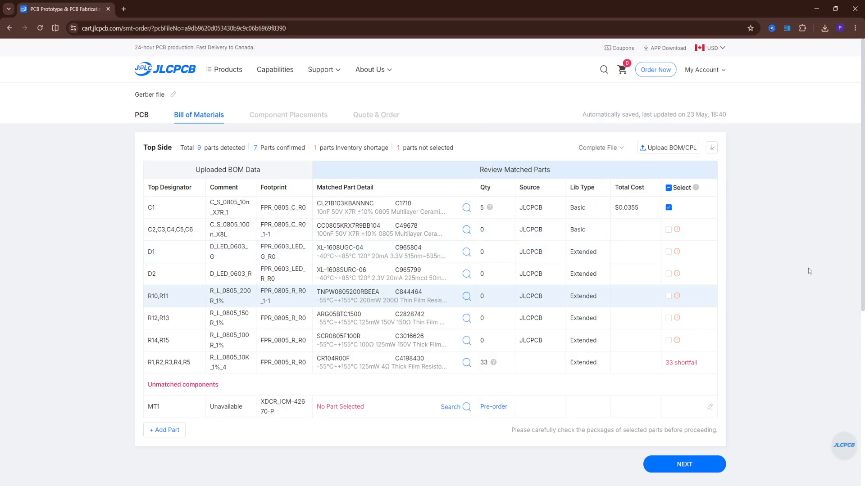
pyautogui.scroll(-3, 562, 220)
pyautogui.scroll(3, 562, 221)
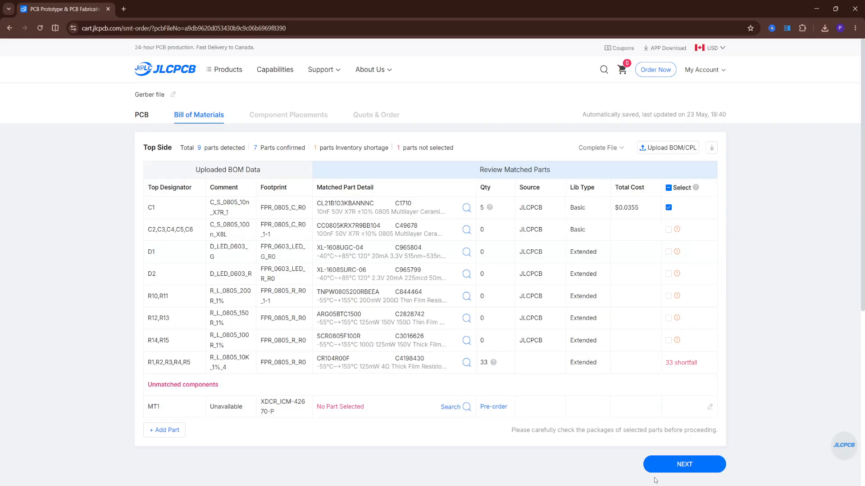
# Proceed to component placements with the unselected parts not placed, and go on to the order's quote.
pyautogui.click(678, 467)
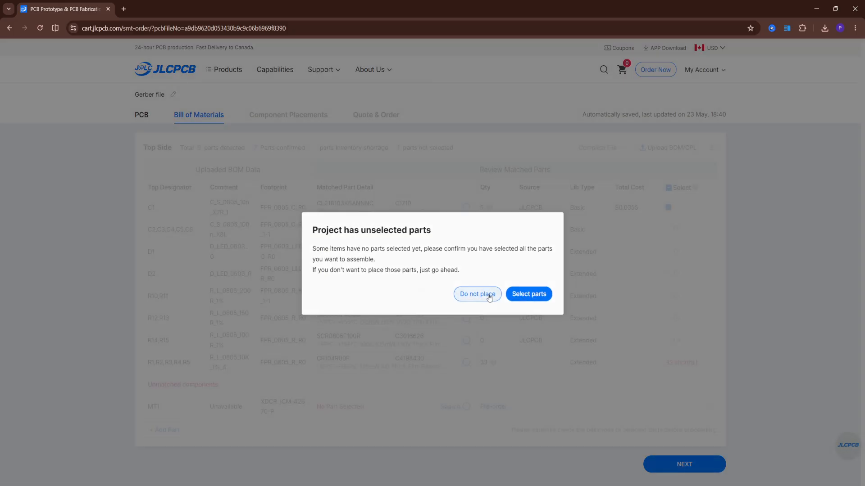
pyautogui.click(488, 296)
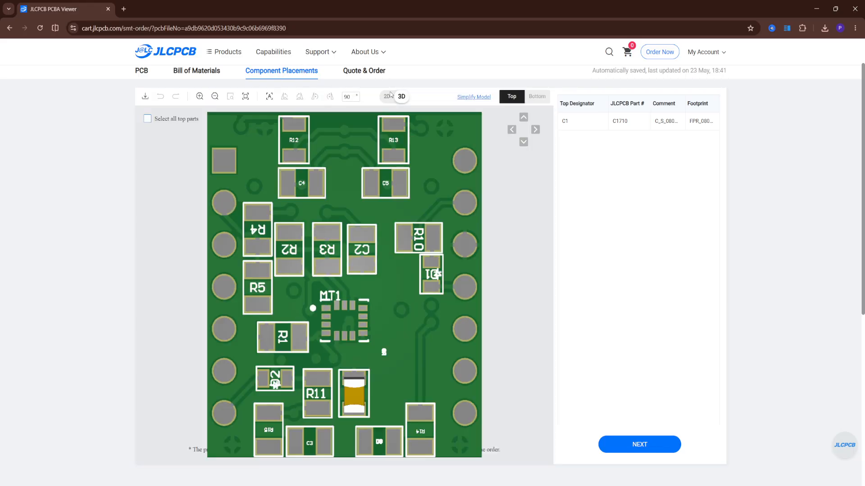
pyautogui.click(364, 71)
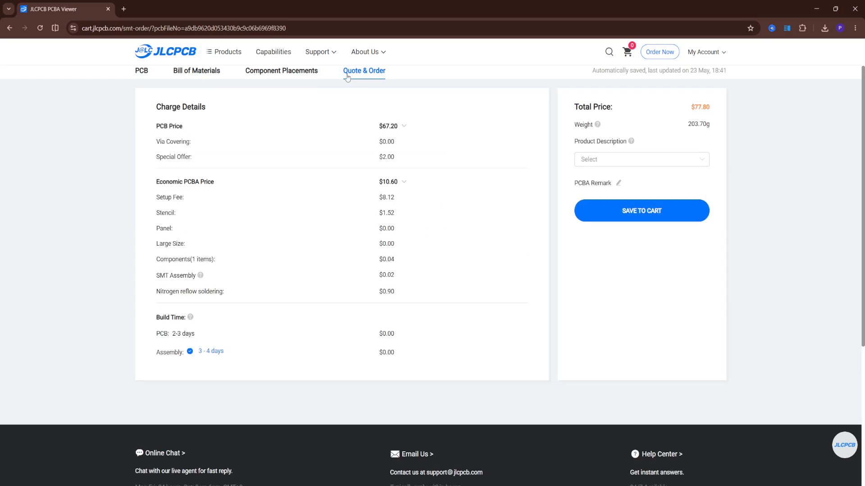